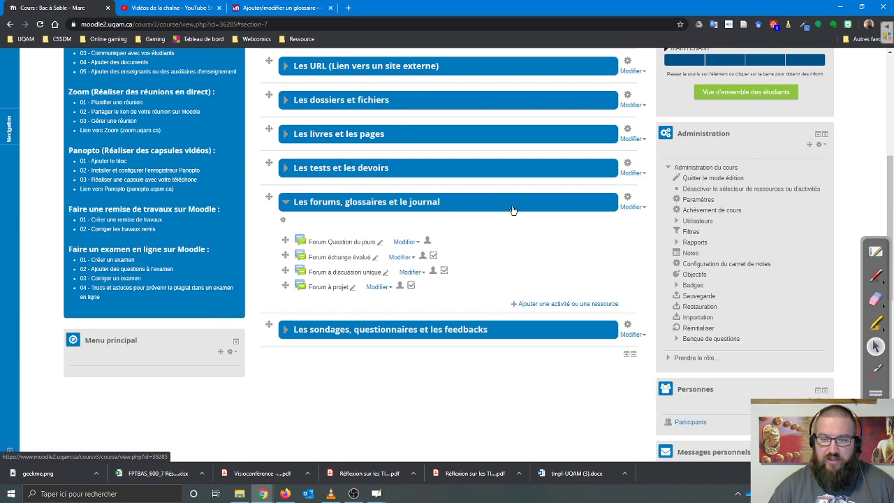
Step: Add a Glossaire activity to the section "Les forums, glossaires et le journal"
{"action": "key", "text": "ctrl"}
{"action": "scroll", "coordinate": [556, 277], "scroll_direction": "down", "scroll_amount": 2}
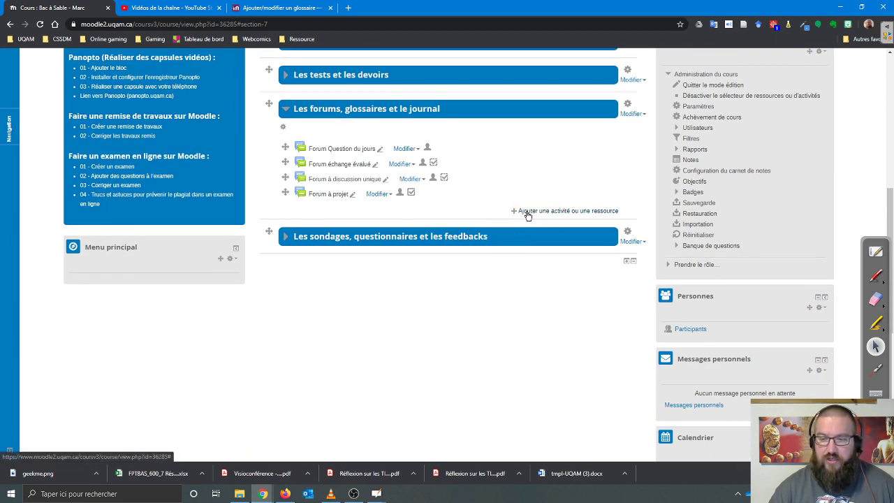
{"action": "left_click", "coordinate": [527, 213]}
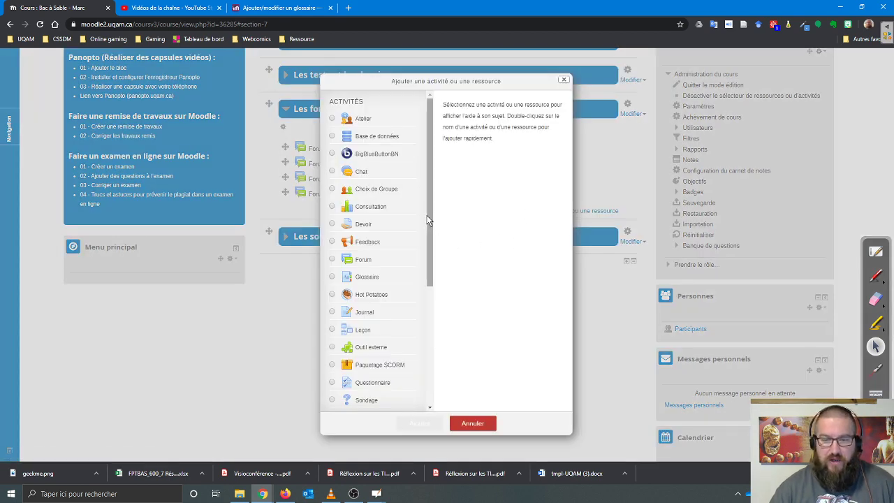
{"action": "left_click", "coordinate": [333, 277]}
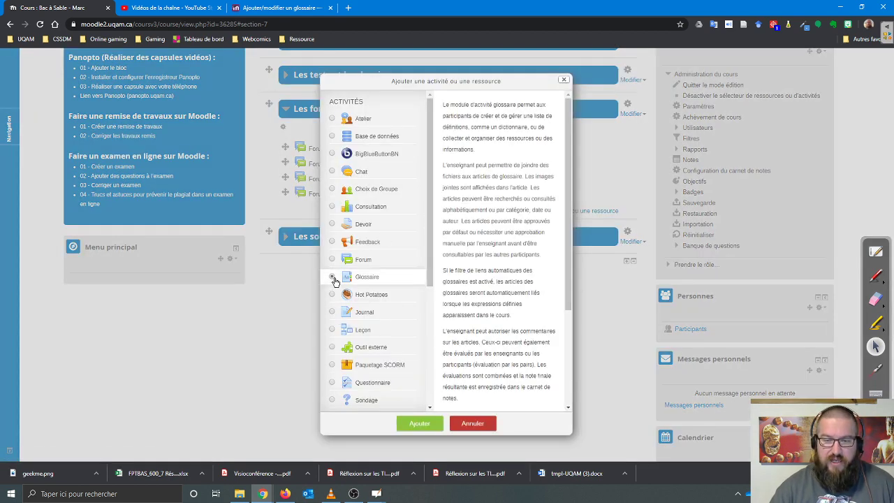
{"action": "left_click", "coordinate": [419, 423]}
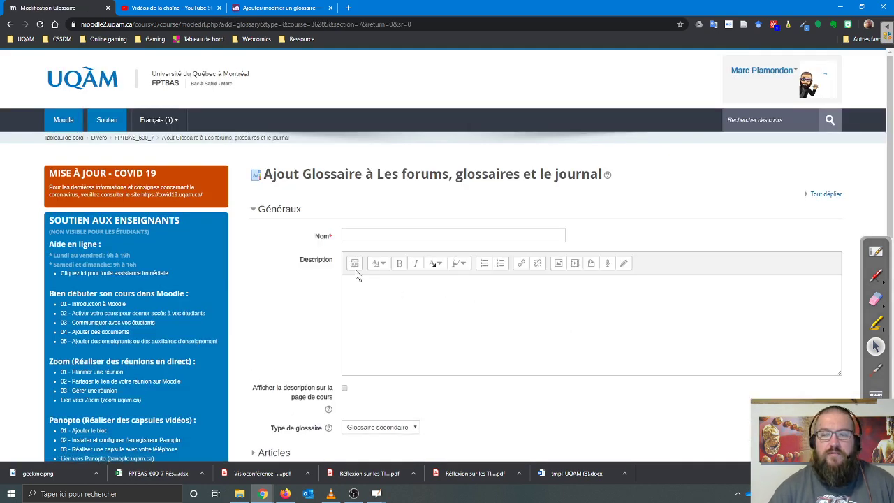
Step: Name the new glossary "asdasd"
{"action": "left_click", "coordinate": [375, 236]}
{"action": "type", "text": "asdasd"}
{"action": "scroll", "coordinate": [419, 306], "scroll_direction": "down", "scroll_amount": 3}
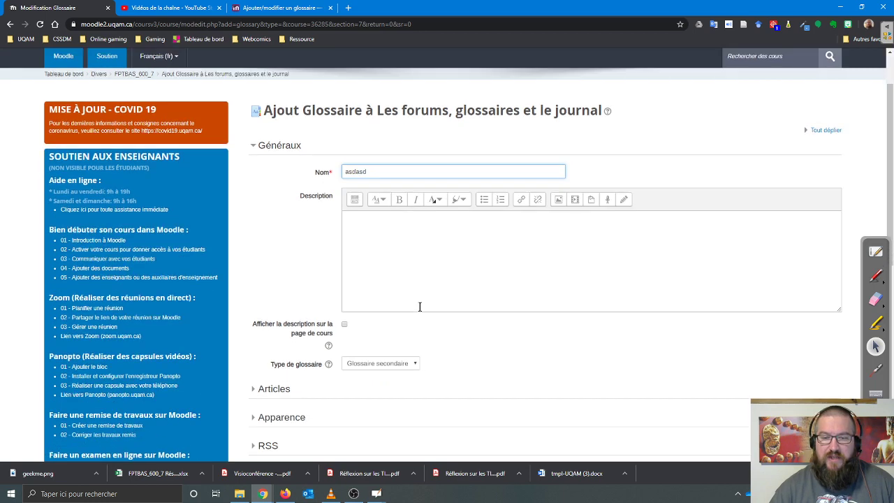
{"action": "scroll", "coordinate": [422, 311], "scroll_direction": "up", "scroll_amount": 1}
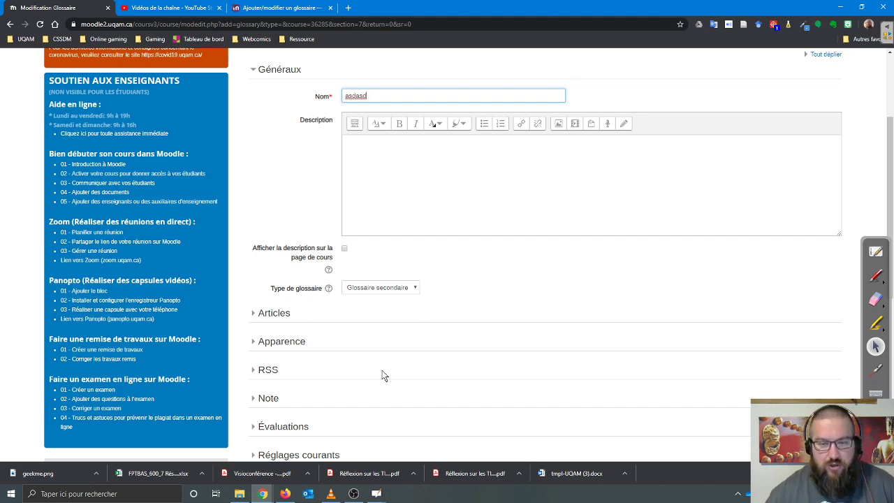
Step: Expand the Articles settings and examine the automatic approval and always-allow-editing options
{"action": "left_click", "coordinate": [274, 314]}
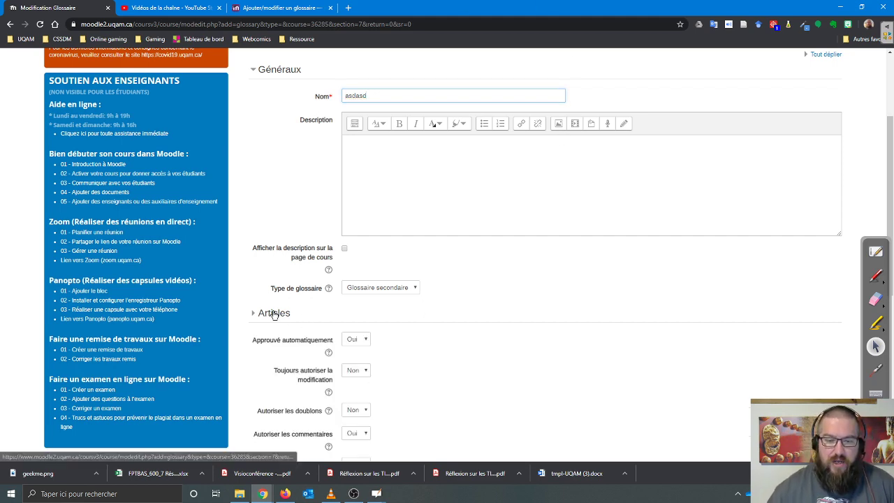
{"action": "scroll", "coordinate": [489, 340], "scroll_direction": "down", "scroll_amount": 3}
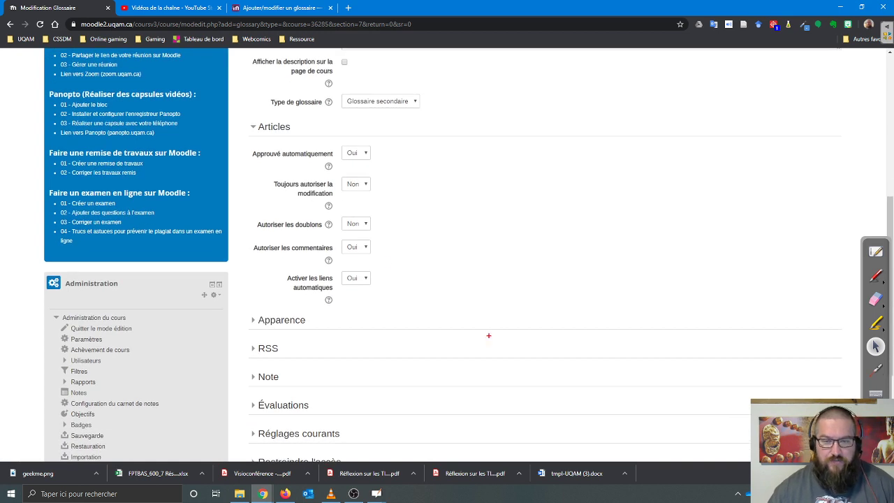
{"action": "left_click_drag", "start_coordinate": [241, 138], "coordinate": [381, 166]}
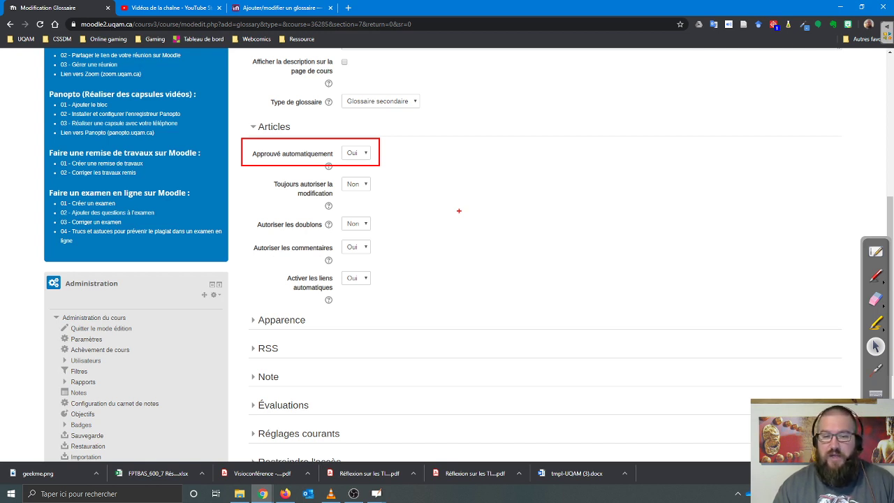
{"action": "left_click_drag", "start_coordinate": [365, 183], "coordinate": [405, 183]}
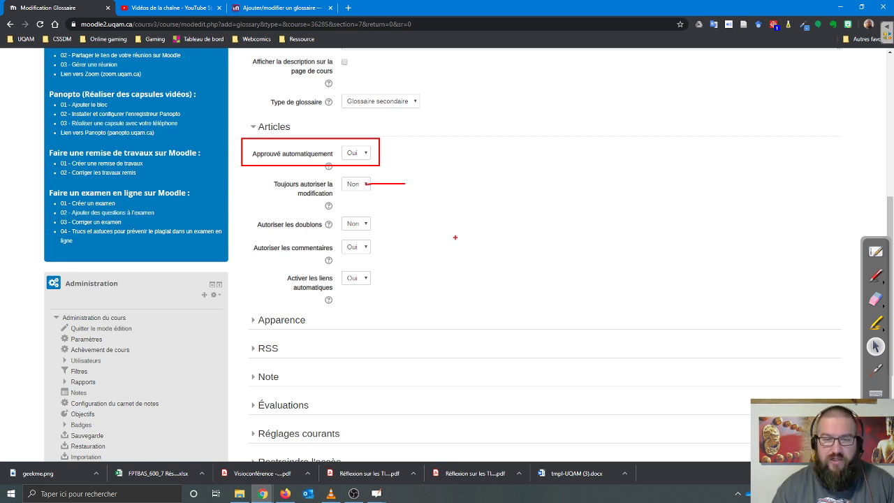
{"action": "key", "text": "Escape"}
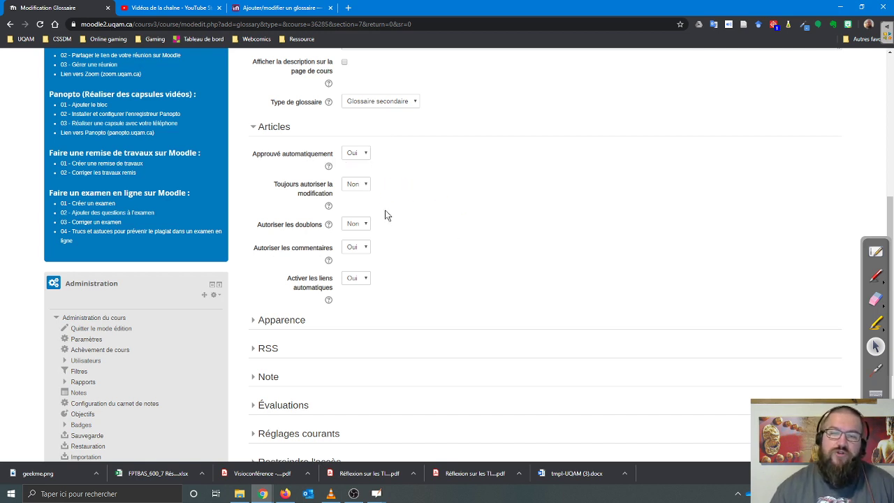
Step: Try setting "Toujours autoriser la modification" to Oui, and return it to Non
{"action": "left_click", "coordinate": [354, 186]}
{"action": "left_click", "coordinate": [355, 204]}
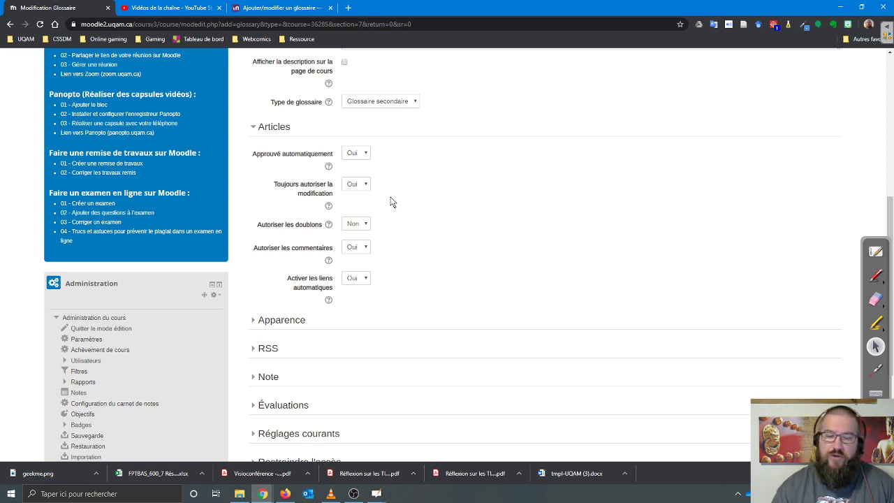
{"action": "left_click", "coordinate": [354, 185]}
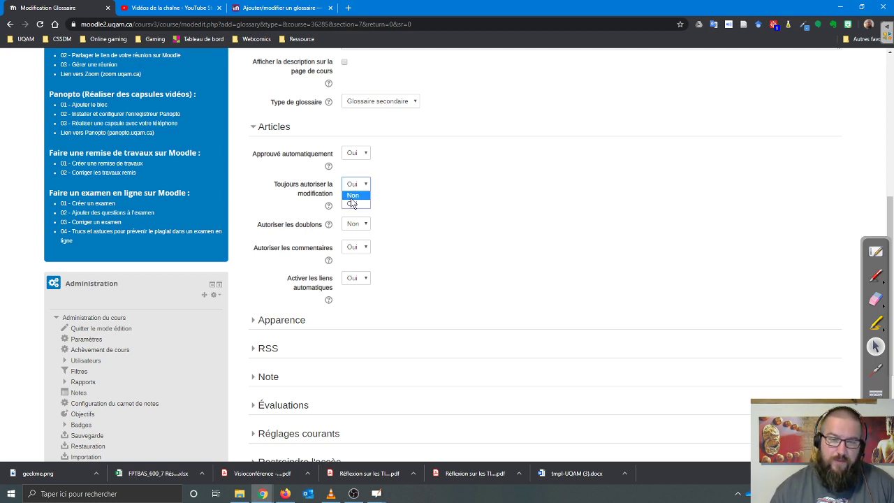
{"action": "left_click", "coordinate": [355, 197]}
Step: Examine the Articles options for duplicates, comments and automatic links
{"action": "scroll", "coordinate": [421, 249], "scroll_direction": "down", "scroll_amount": 2}
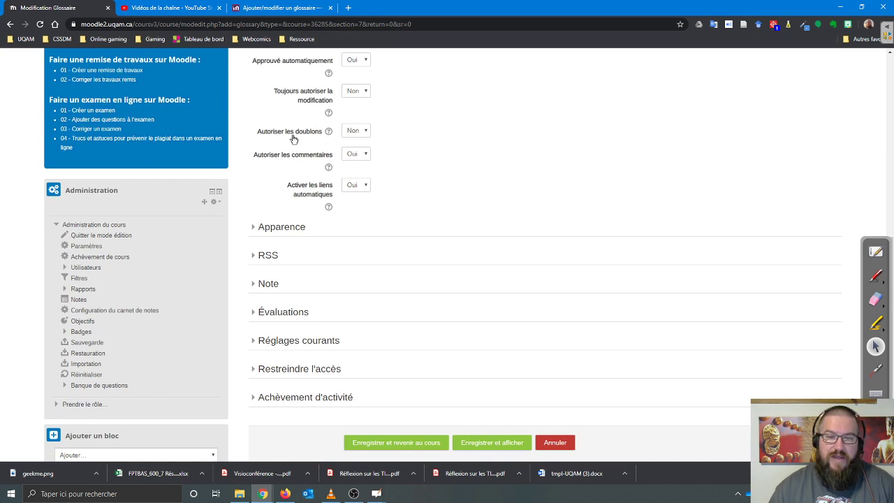
{"action": "left_click_drag", "start_coordinate": [247, 118], "coordinate": [403, 146]}
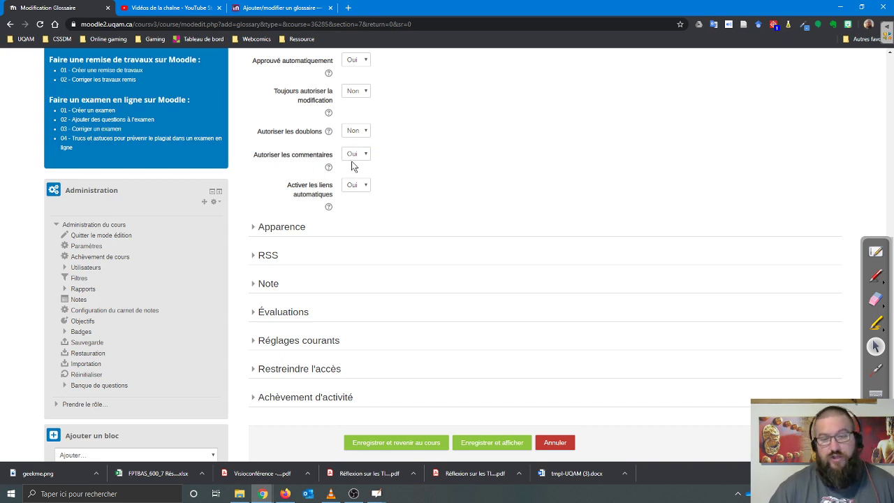
{"action": "scroll", "coordinate": [412, 195], "scroll_direction": "down", "scroll_amount": 1}
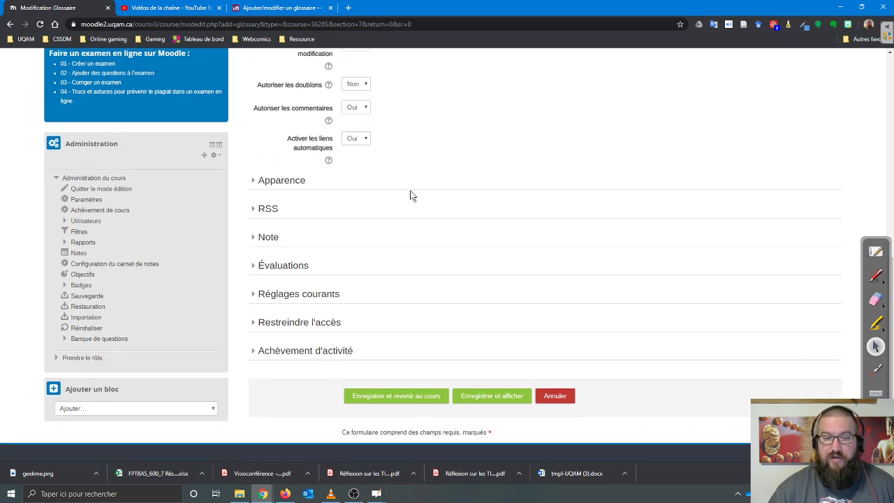
{"action": "left_click_drag", "start_coordinate": [269, 125], "coordinate": [379, 160]}
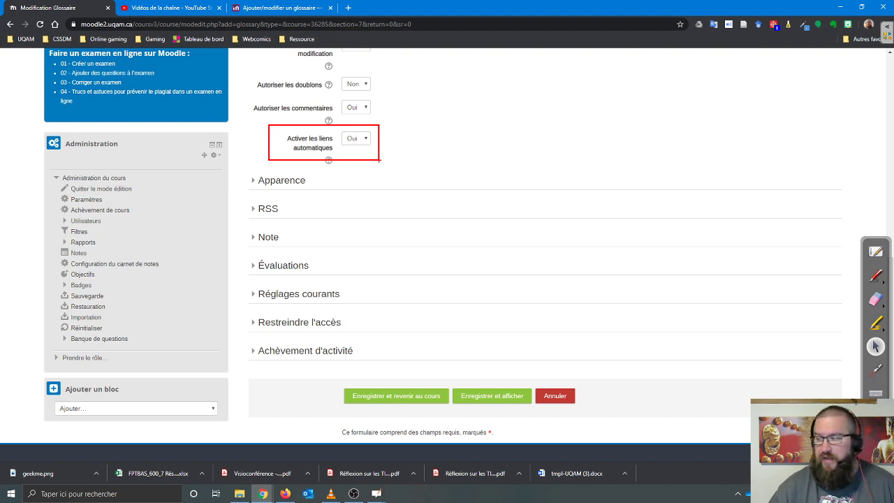
Step: Expand the Apparence settings and examine the available display formats and the number of articles shown per page
{"action": "left_click", "coordinate": [289, 188]}
{"action": "scroll", "coordinate": [399, 211], "scroll_direction": "down", "scroll_amount": 2}
{"action": "scroll", "coordinate": [399, 209], "scroll_direction": "up", "scroll_amount": 1}
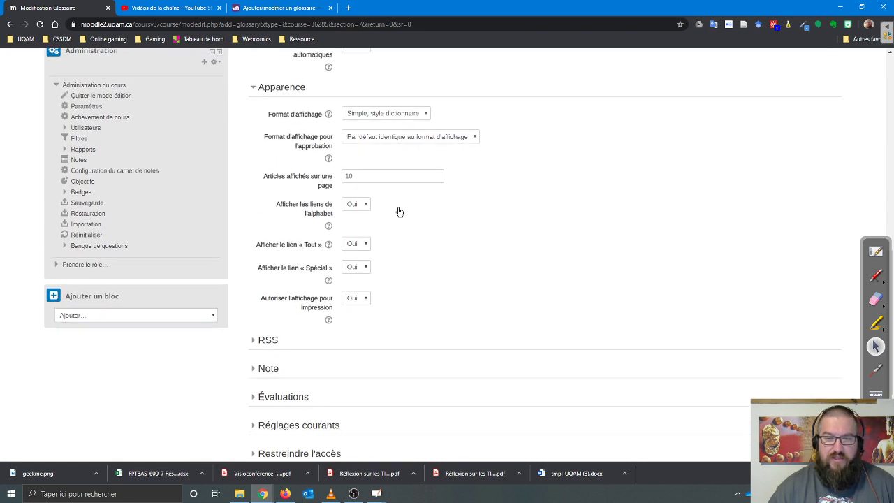
{"action": "left_click", "coordinate": [423, 117]}
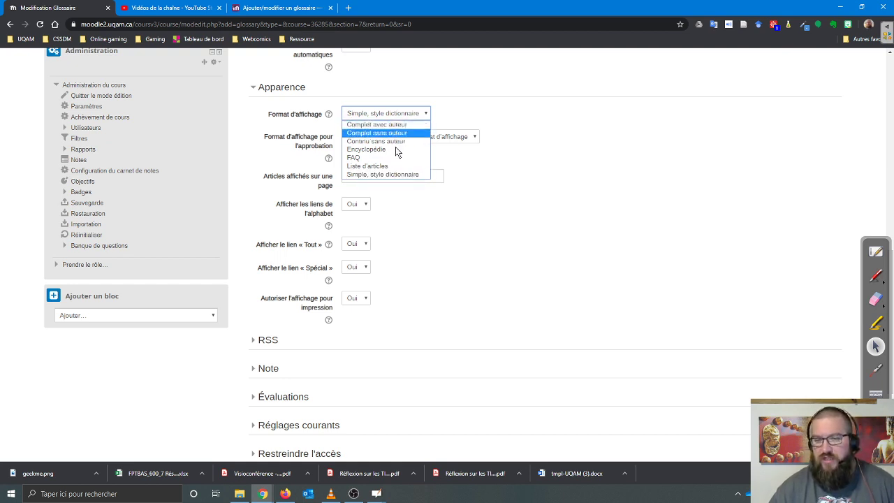
{"action": "left_click", "coordinate": [474, 187]}
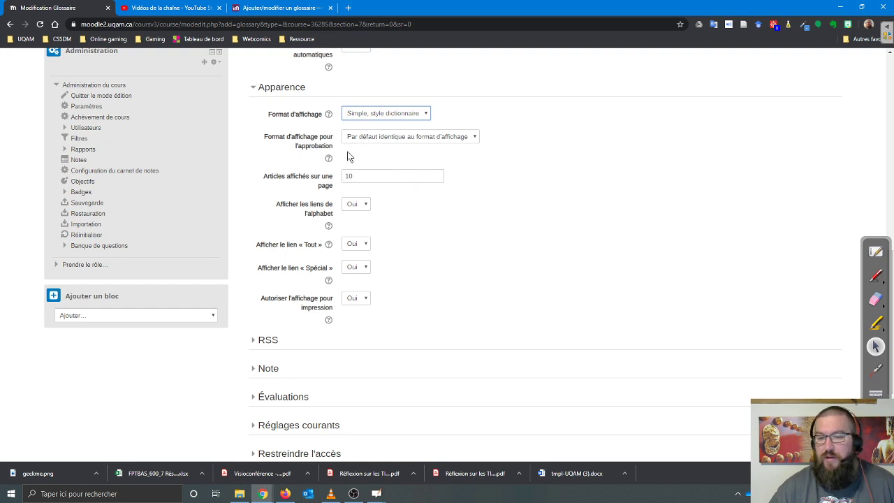
{"action": "scroll", "coordinate": [379, 175], "scroll_direction": "down", "scroll_amount": 1}
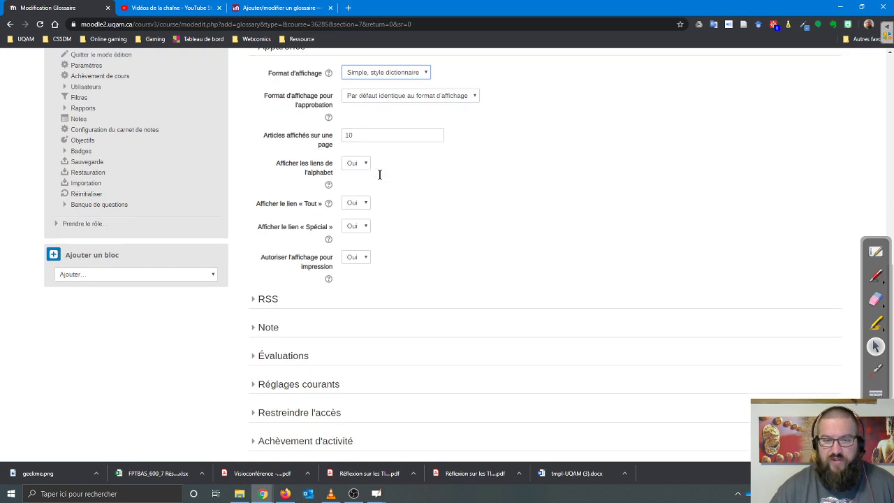
{"action": "double_click", "coordinate": [380, 129]}
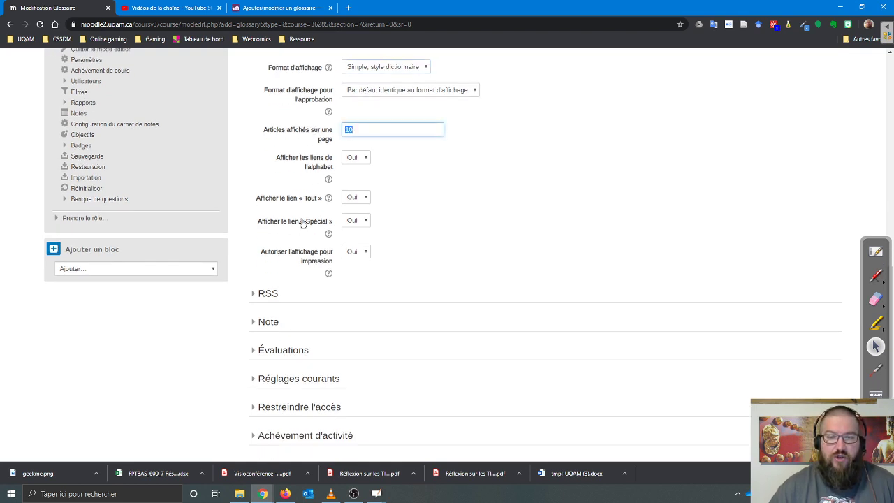
{"action": "left_click", "coordinate": [417, 174]}
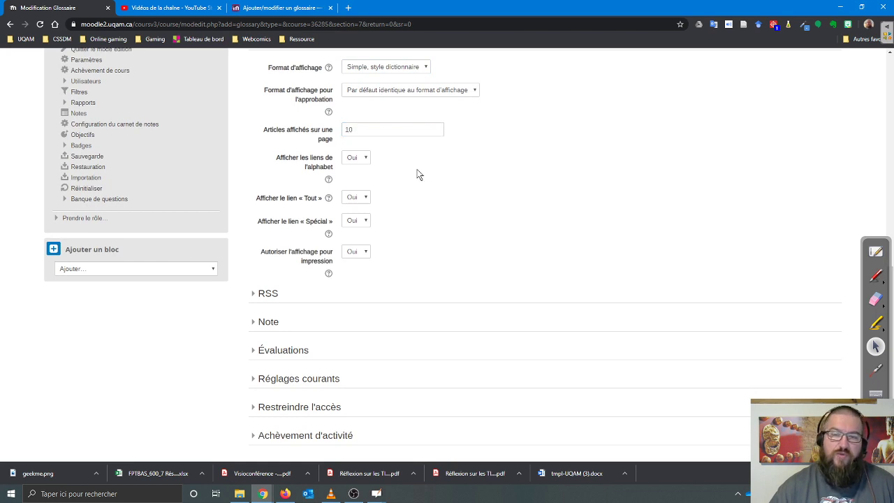
Step: Examine the Apparence options for the alphabet, "Tout" and "Spécial" links and for the print display
{"action": "scroll", "coordinate": [417, 174], "scroll_direction": "down", "scroll_amount": 1}
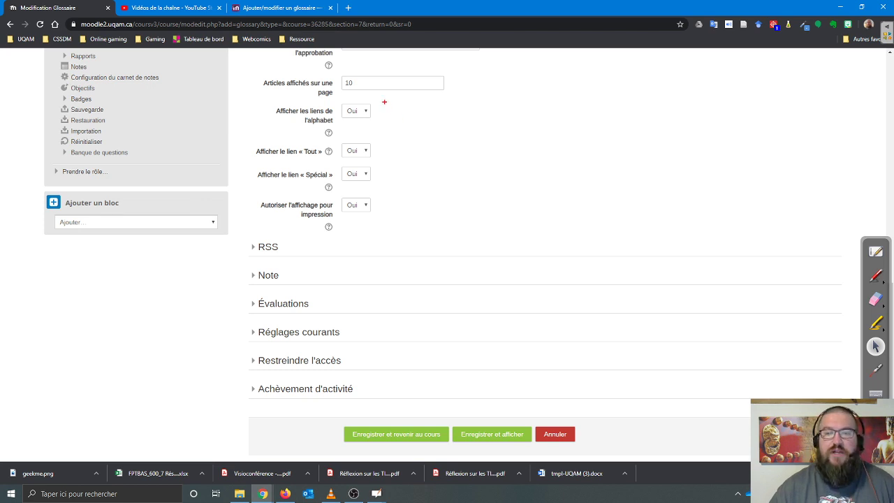
{"action": "left_click_drag", "start_coordinate": [381, 98], "coordinate": [705, 112]}
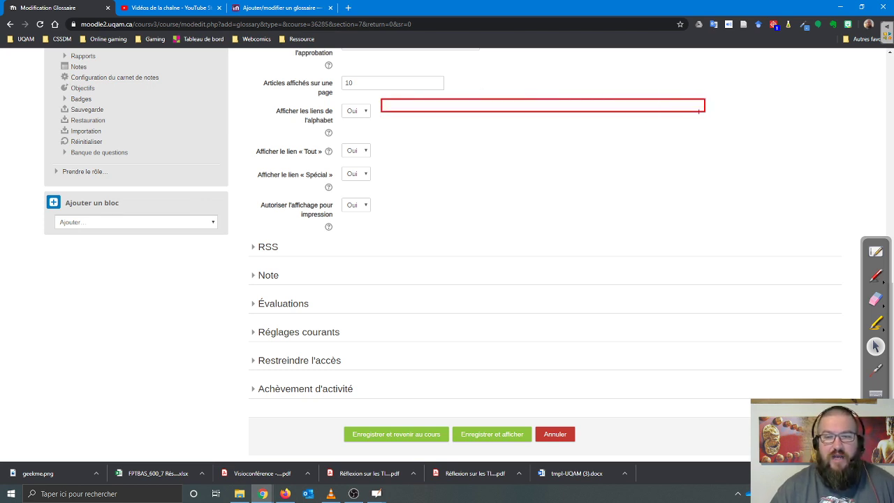
{"action": "mouse_move", "coordinate": [382, 125]}
{"action": "left_mouse_down"}
{"action": "mouse_move", "coordinate": [414, 160]}
{"action": "mouse_move", "coordinate": [707, 189]}
{"action": "left_mouse_up"}
{"action": "left_click_drag", "start_coordinate": [384, 104], "coordinate": [588, 106]}
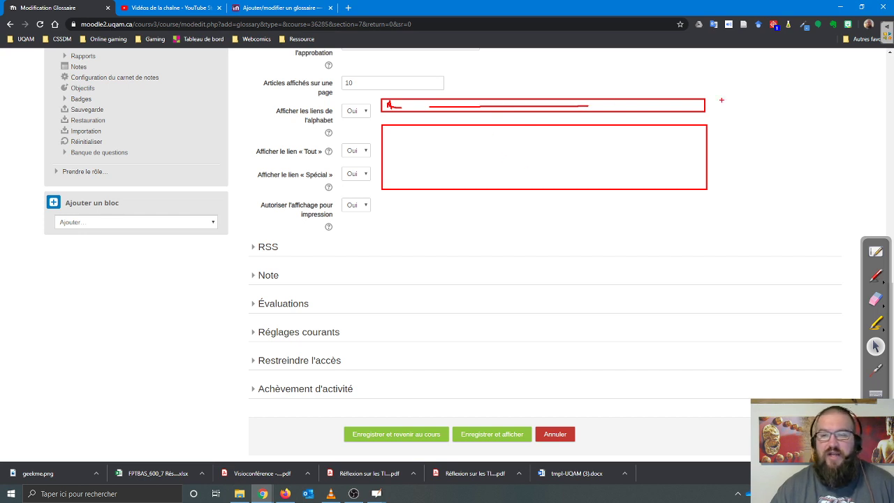
{"action": "key", "text": "Escape"}
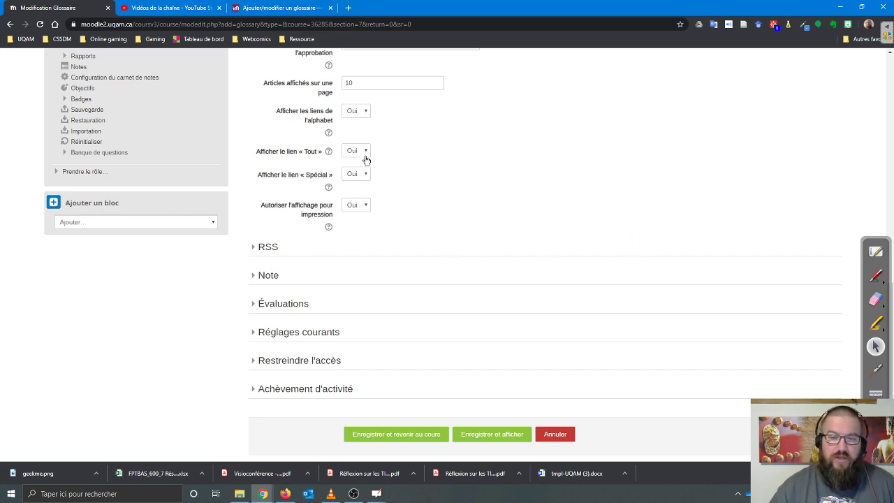
{"action": "scroll", "coordinate": [468, 190], "scroll_direction": "down", "scroll_amount": 2}
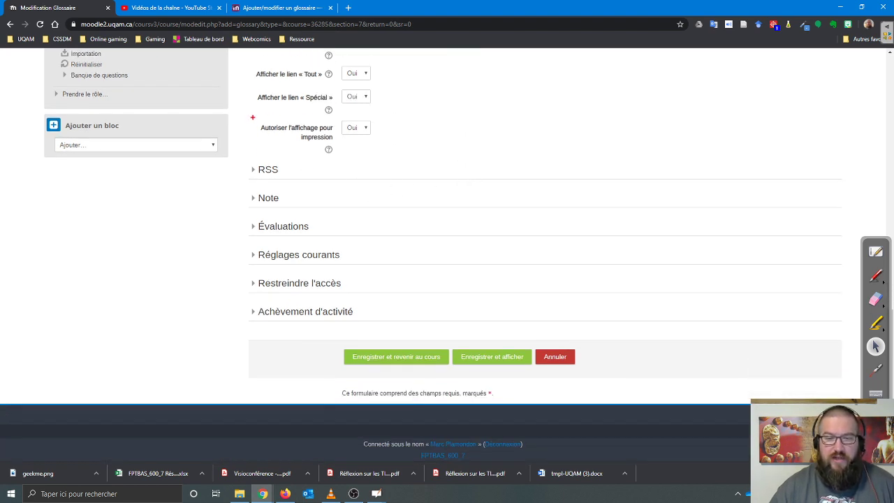
{"action": "left_click_drag", "start_coordinate": [252, 117], "coordinate": [404, 151]}
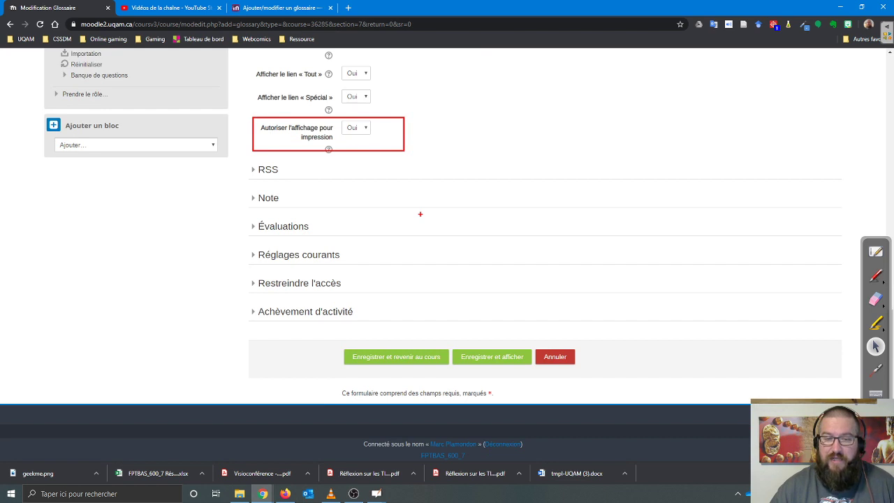
{"action": "key", "text": "Escape"}
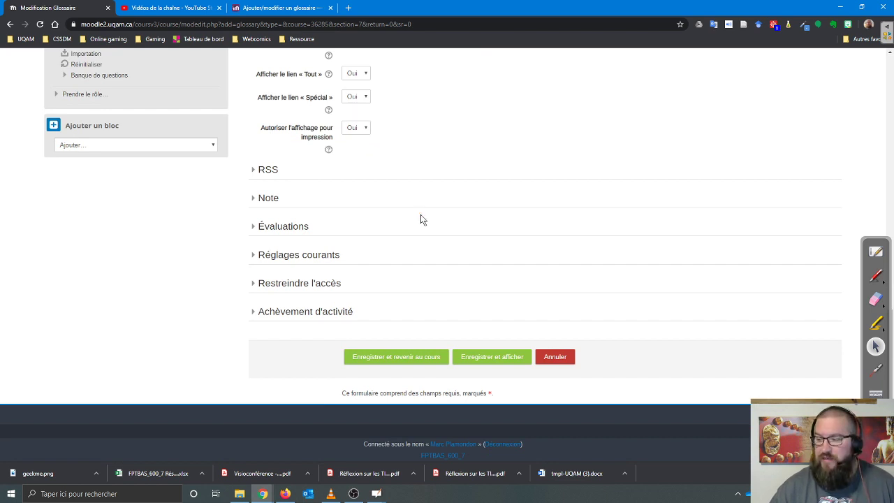
Step: Check the RSS, Note and Évaluations sections, including the available rating combination types, and leave them collapsed
{"action": "left_click", "coordinate": [268, 170]}
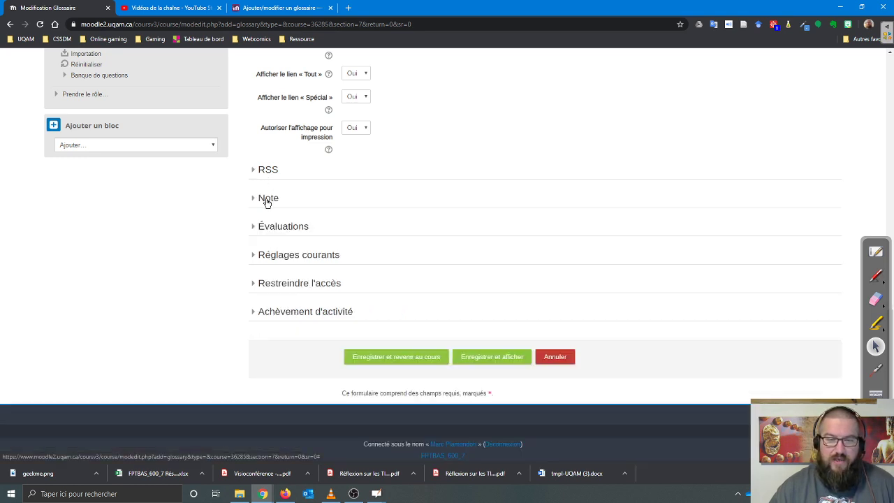
{"action": "left_click", "coordinate": [267, 201]}
{"action": "left_click", "coordinate": [266, 202]}
{"action": "left_click", "coordinate": [267, 228]}
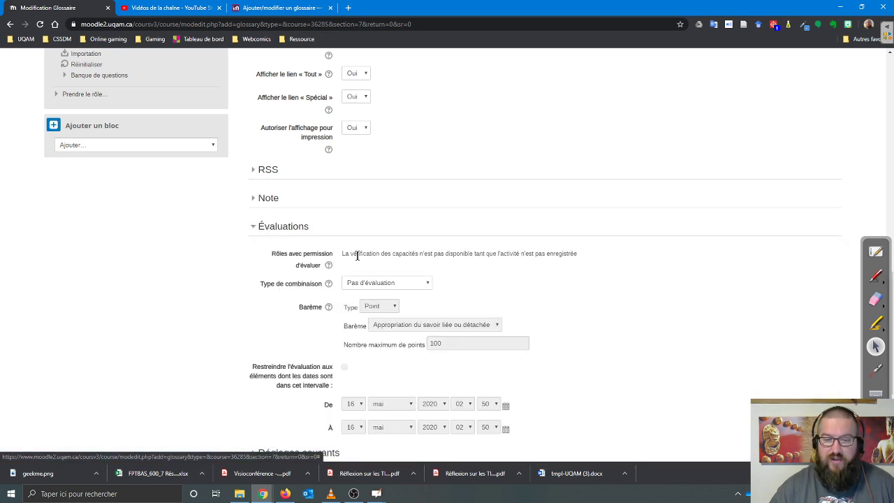
{"action": "left_click", "coordinate": [404, 286]}
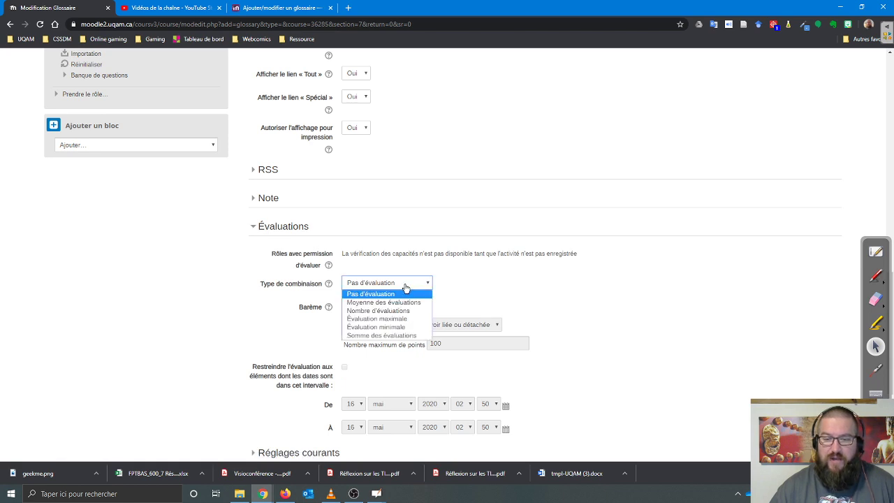
{"action": "left_click", "coordinate": [406, 288]}
{"action": "scroll", "coordinate": [486, 282], "scroll_direction": "down", "scroll_amount": 1}
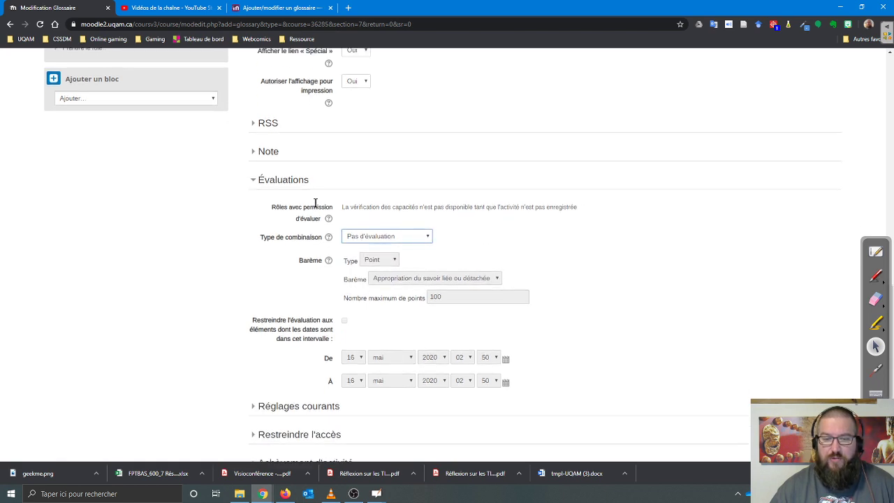
{"action": "left_click", "coordinate": [284, 187]}
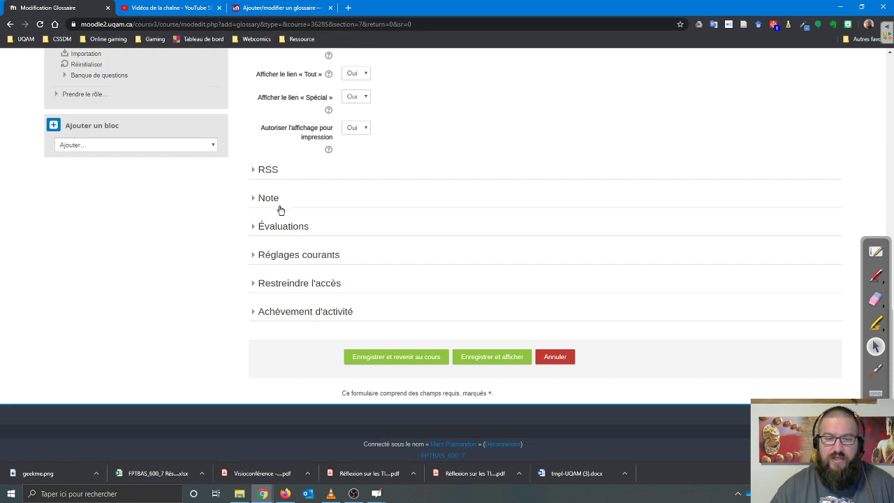
Step: Check the Réglages courants section and the restriction types offered under Restreindre l'accès, adding none and leaving both sections collapsed
{"action": "left_click", "coordinate": [288, 259]}
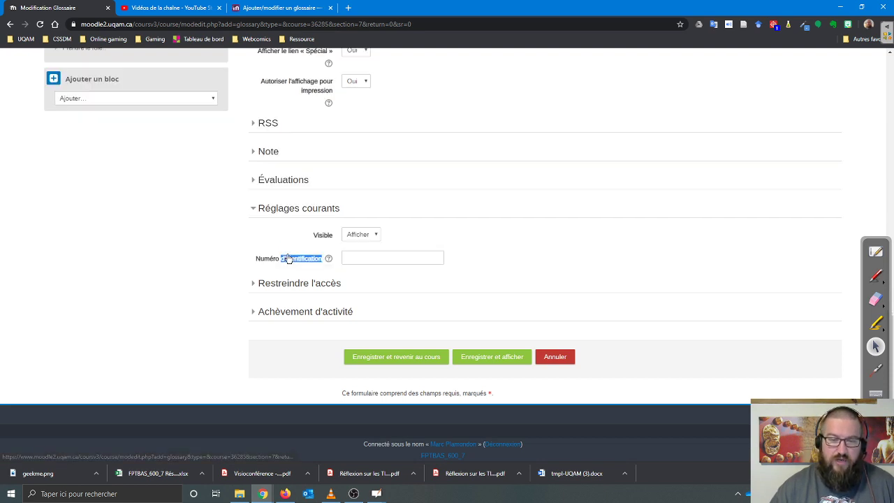
{"action": "left_click", "coordinate": [286, 209]}
{"action": "left_click", "coordinate": [289, 284]}
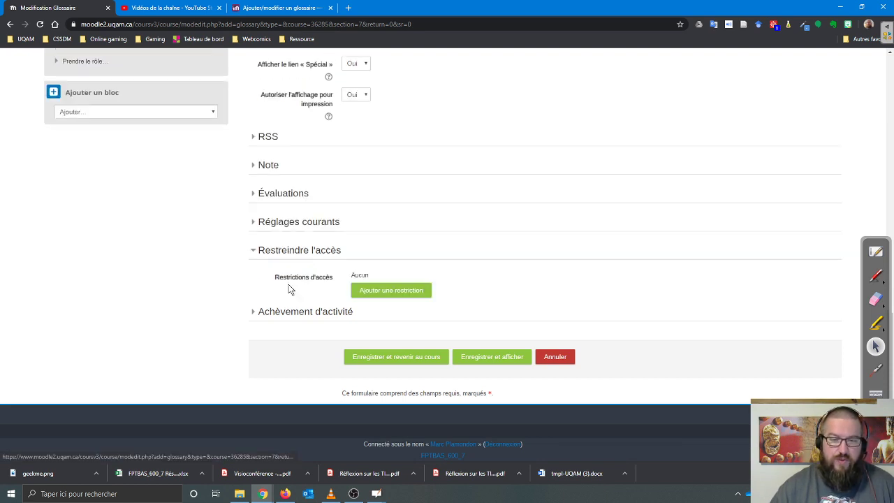
{"action": "left_click", "coordinate": [382, 293]}
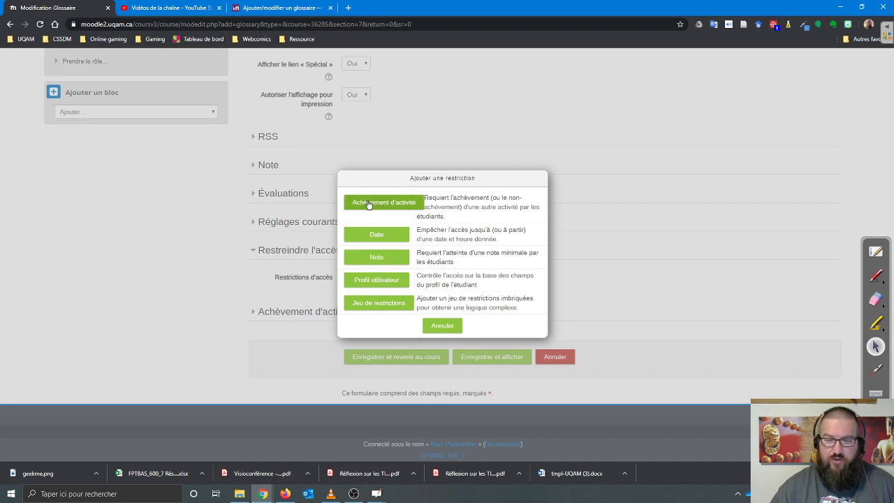
{"action": "left_click", "coordinate": [441, 327]}
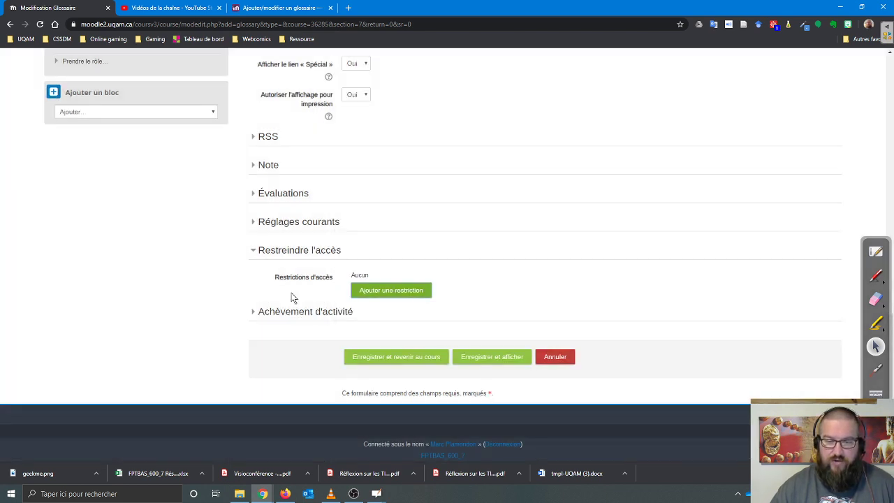
{"action": "left_click", "coordinate": [287, 252]}
Step: Expand the Achèvement d'activité settings and examine the completion conditions, especially the requirement for students to create articles
{"action": "left_click", "coordinate": [296, 315]}
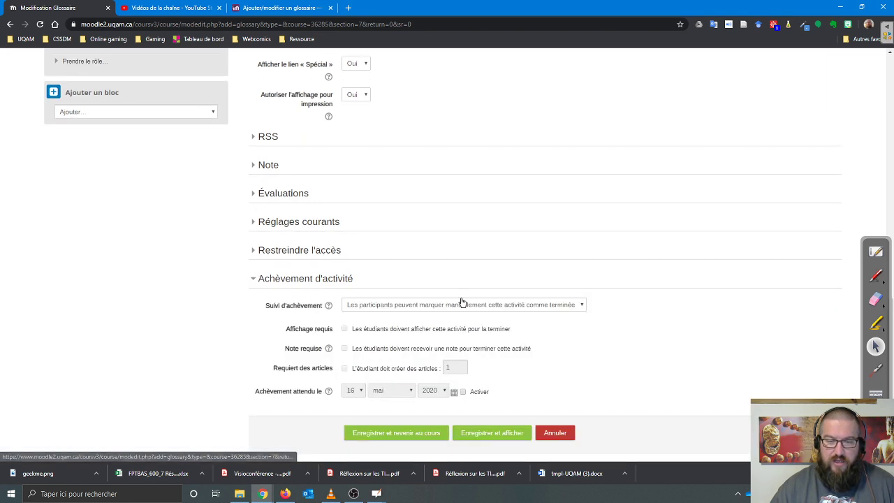
{"action": "scroll", "coordinate": [412, 353], "scroll_direction": "down", "scroll_amount": 1}
{"action": "scroll", "coordinate": [415, 349], "scroll_direction": "down", "scroll_amount": 1}
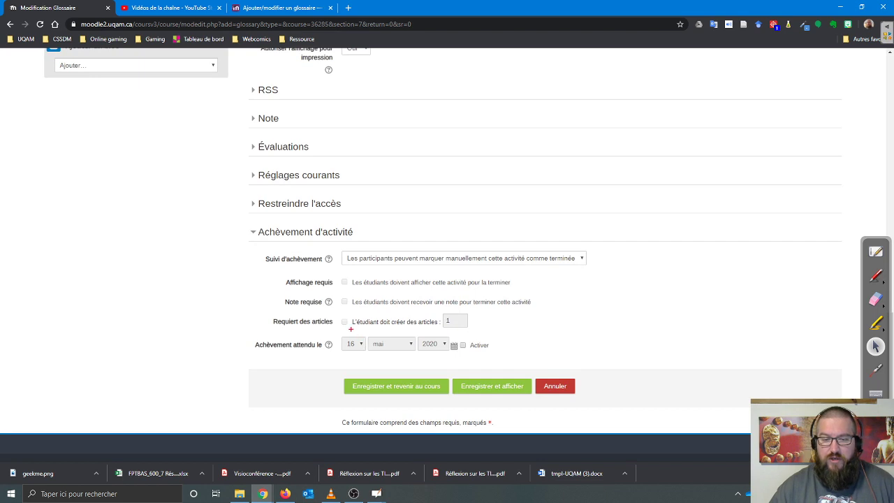
{"action": "mouse_move", "coordinate": [340, 310]}
{"action": "left_mouse_down"}
{"action": "mouse_move", "coordinate": [384, 329]}
{"action": "mouse_move", "coordinate": [519, 336]}
{"action": "left_mouse_up"}
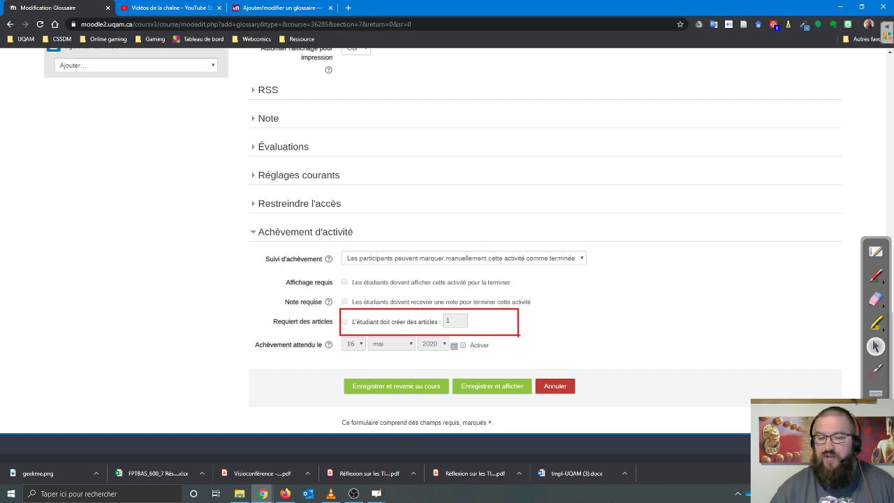
{"action": "left_click_drag", "start_coordinate": [451, 322], "coordinate": [472, 296]}
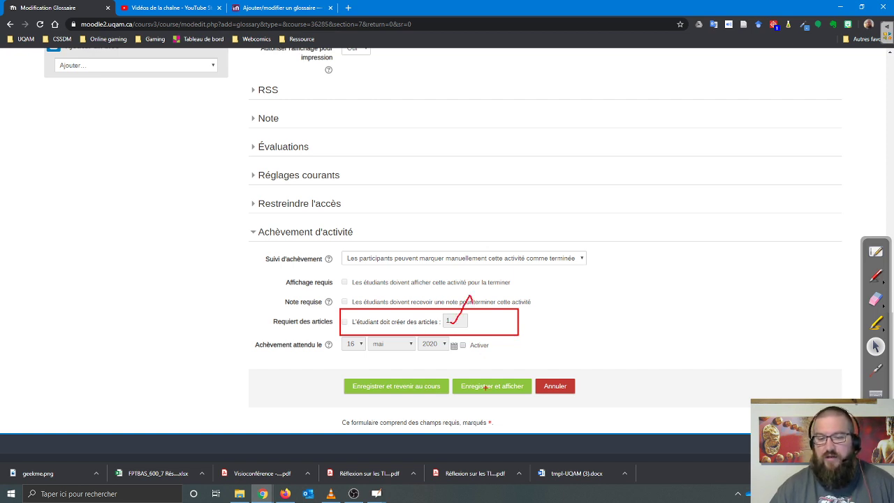
{"action": "key", "text": "Escape"}
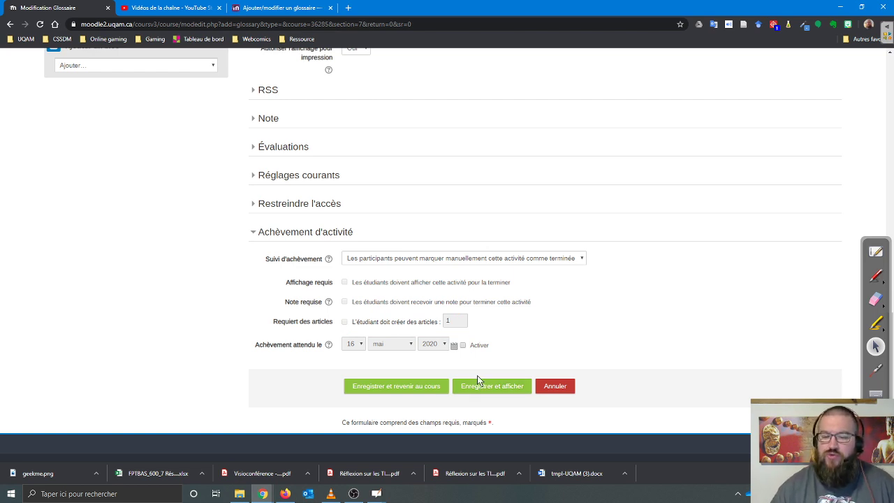
Step: Switch to the OpenBoard whiteboard and show the Médiagraphie page
{"action": "left_click", "coordinate": [875, 253]}
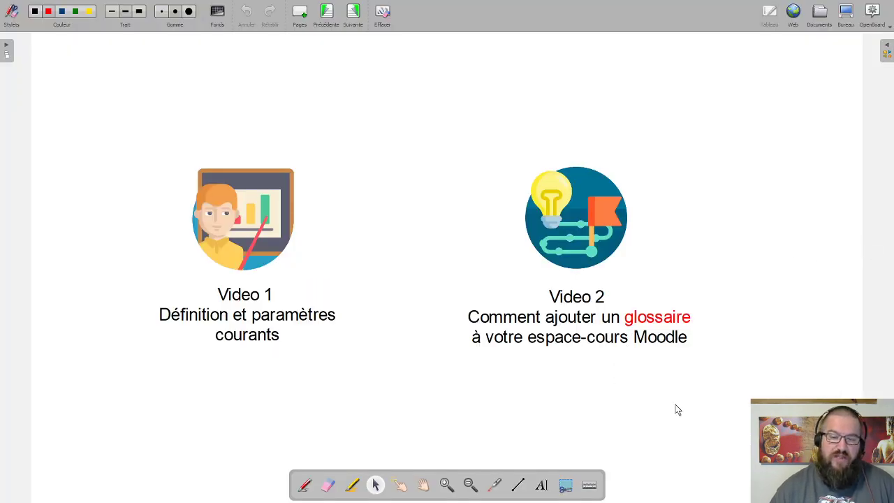
{"action": "left_click", "coordinate": [357, 12]}
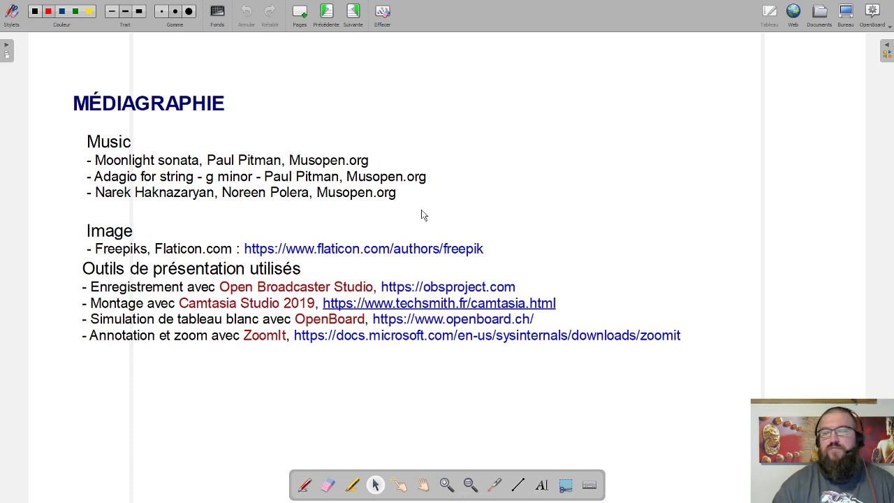